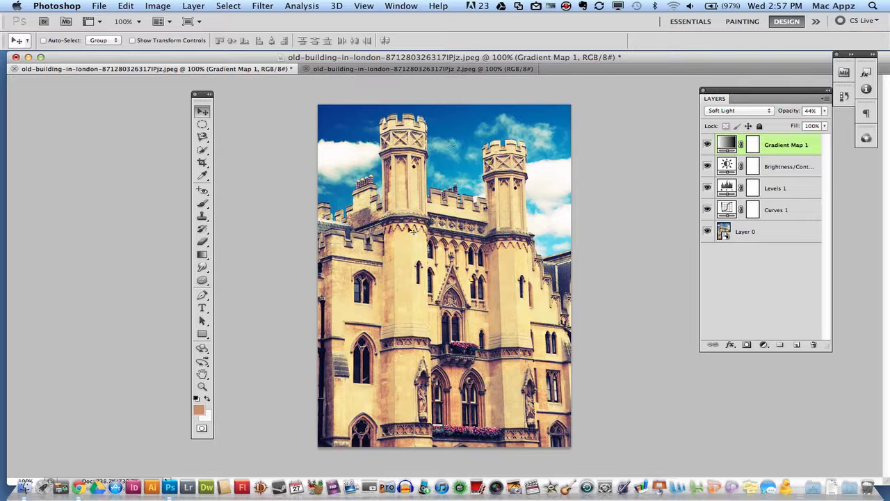
# - Compare the unedited copy of the building photo with the graded version, ending on the unedited copy
pyautogui.click(362, 69)
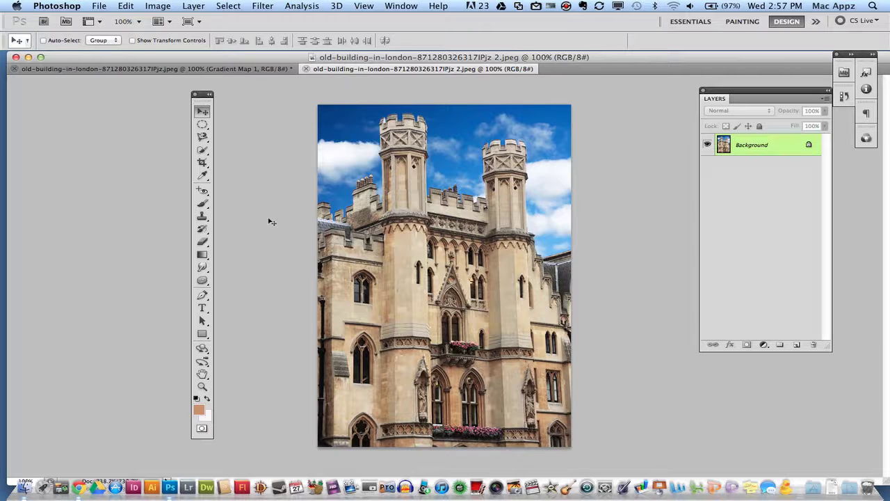
pyautogui.click(230, 70)
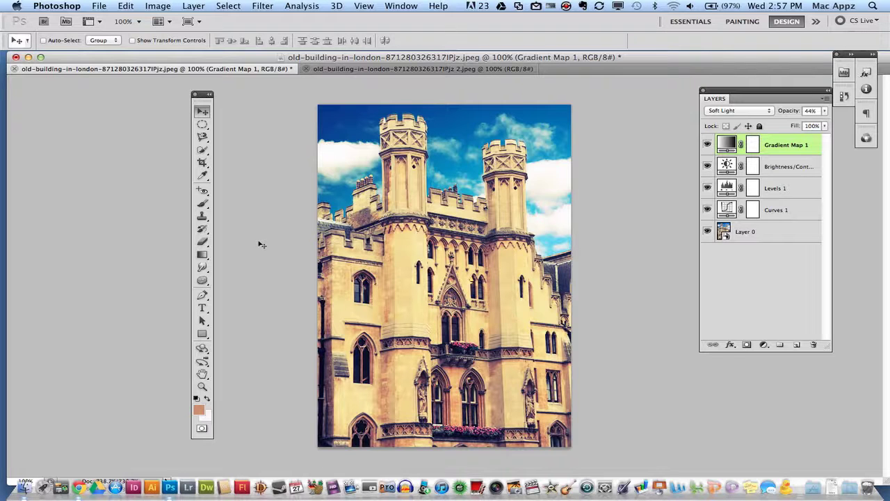
pyautogui.click(387, 69)
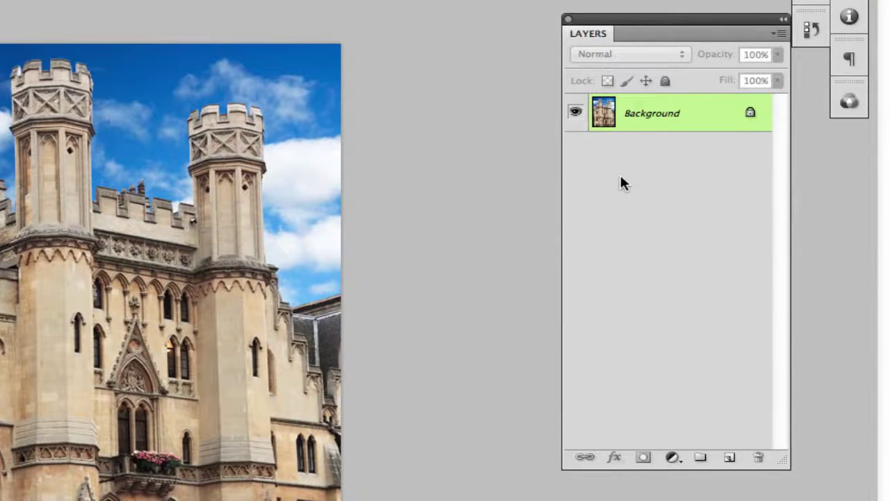
# - Convert the unedited photo's Background layer into a smart object named Layer 0
pyautogui.rightClick(647, 119)
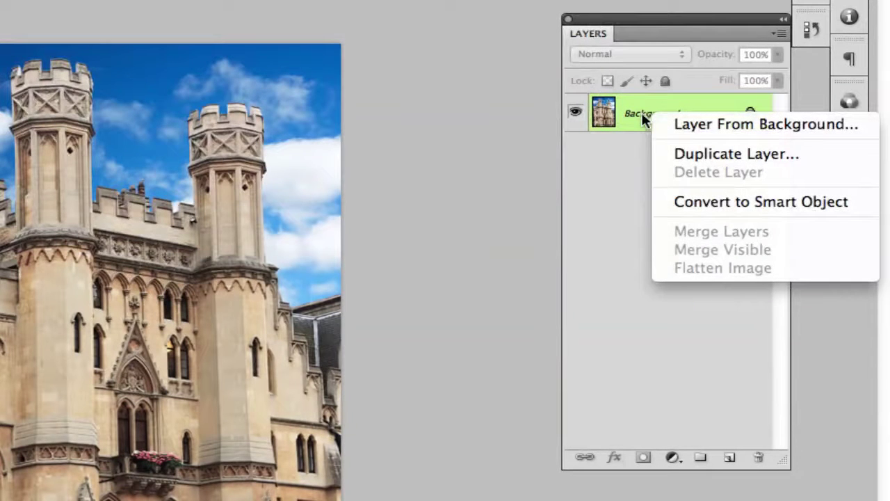
pyautogui.click(687, 205)
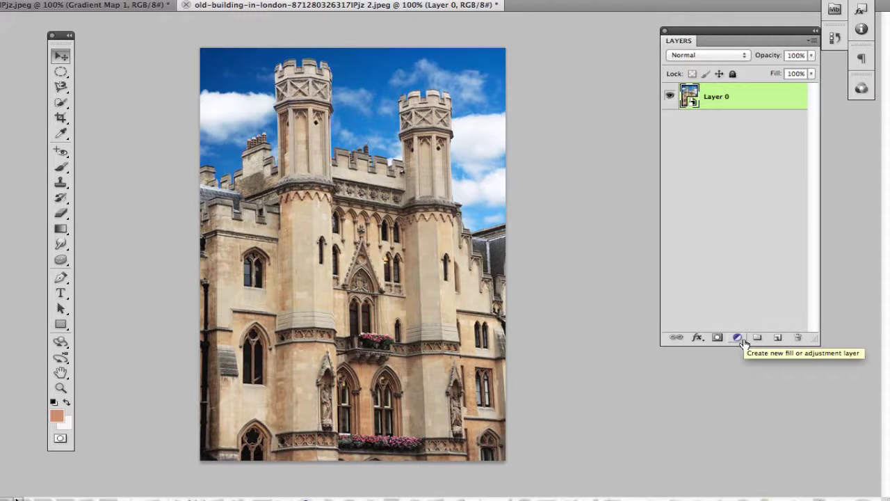
# - Add a Curves adjustment layer above Layer 0 and move its settings beside the photo
pyautogui.click(742, 340)
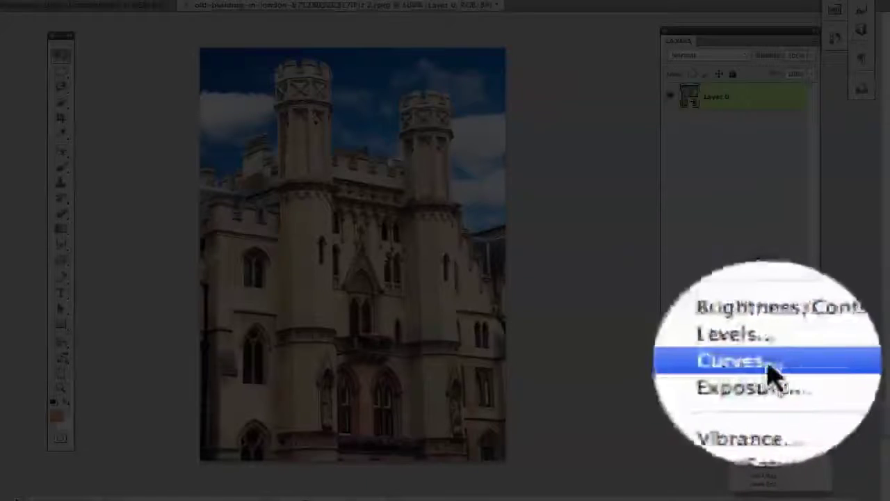
pyautogui.click(762, 372)
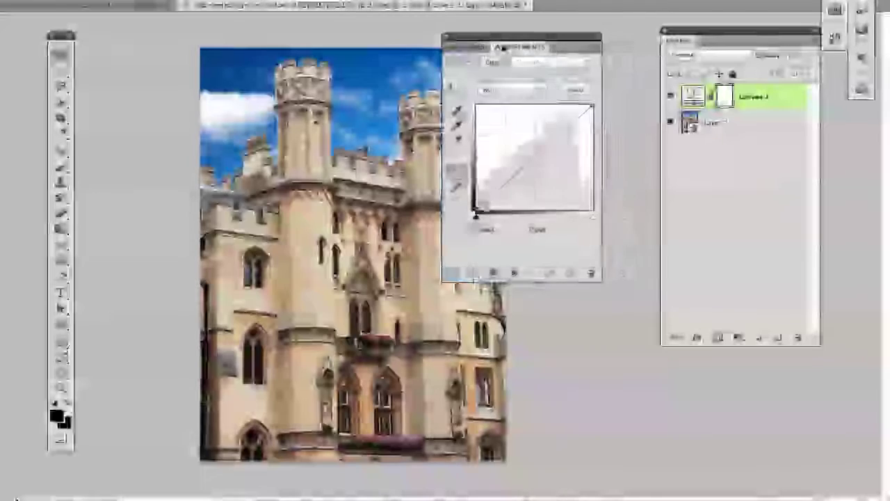
pyautogui.moveTo(492, 42); pyautogui.dragTo(563, 62)
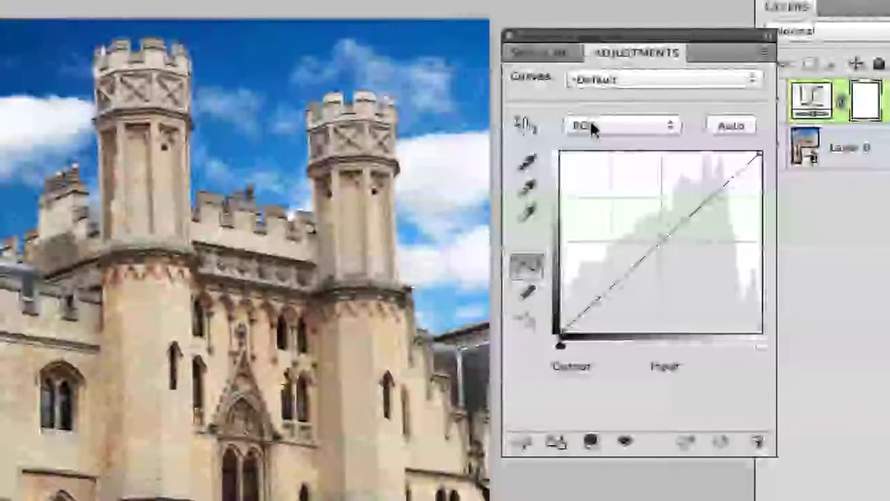
# - Bend the Red channel into an S-curve, raising red highlights and lowering red shadows
pyautogui.click(612, 127)
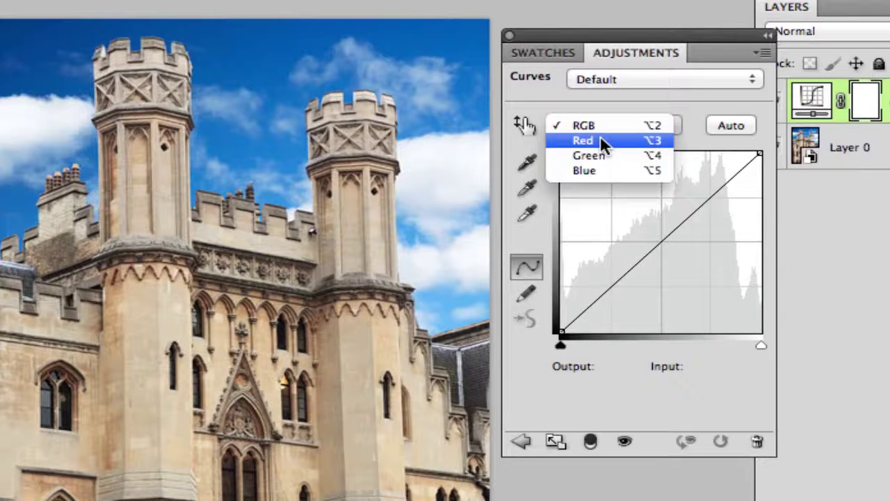
pyautogui.click(601, 139)
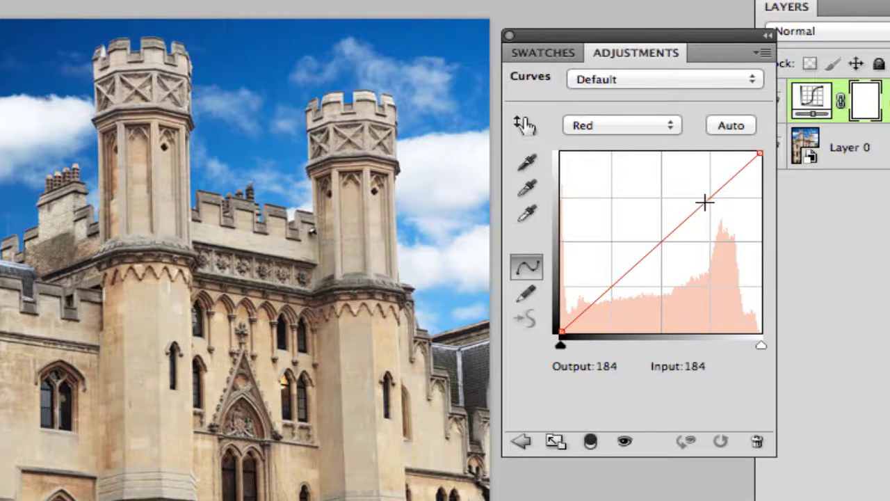
pyautogui.moveTo(705, 202); pyautogui.dragTo(694, 186)
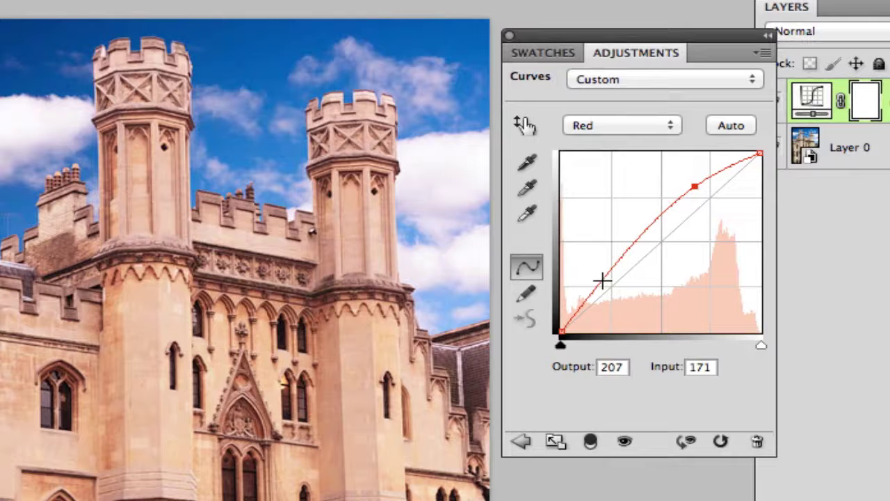
pyautogui.click(603, 280)
pyautogui.moveTo(602, 280); pyautogui.dragTo(622, 295)
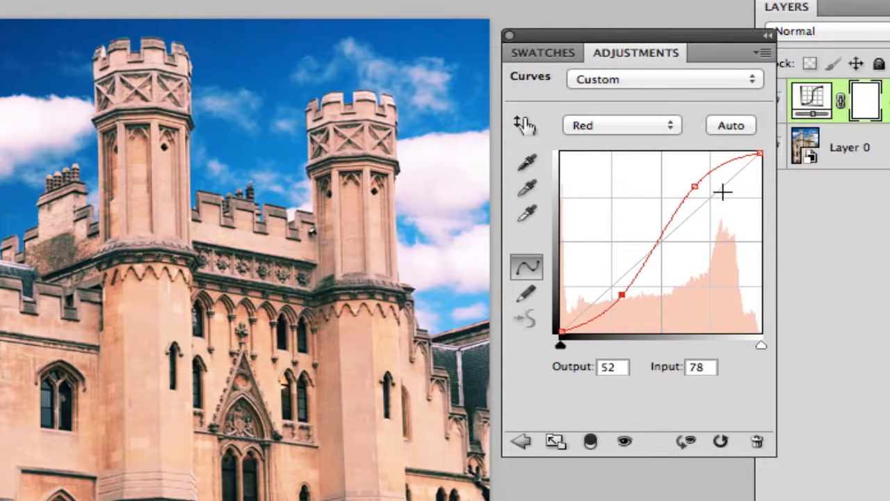
pyautogui.click(605, 126)
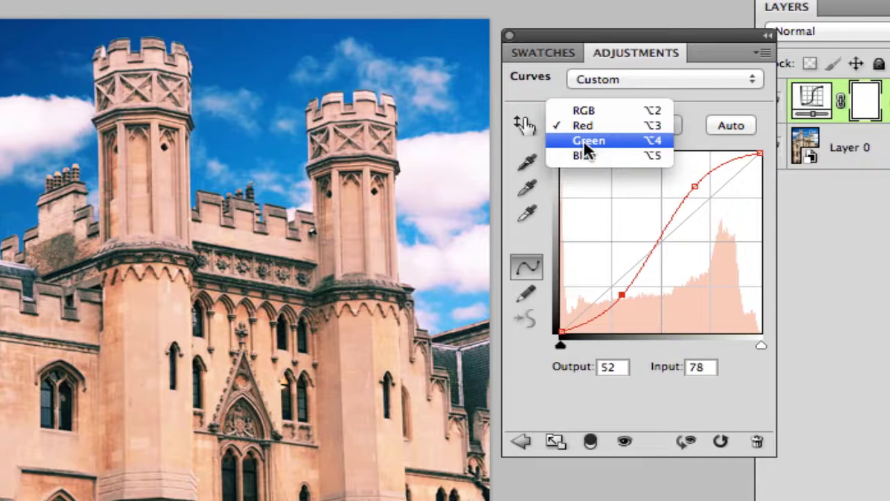
# - Give the Green channel an S-curve, raising green highlights and lowering green shadows
pyautogui.click(582, 140)
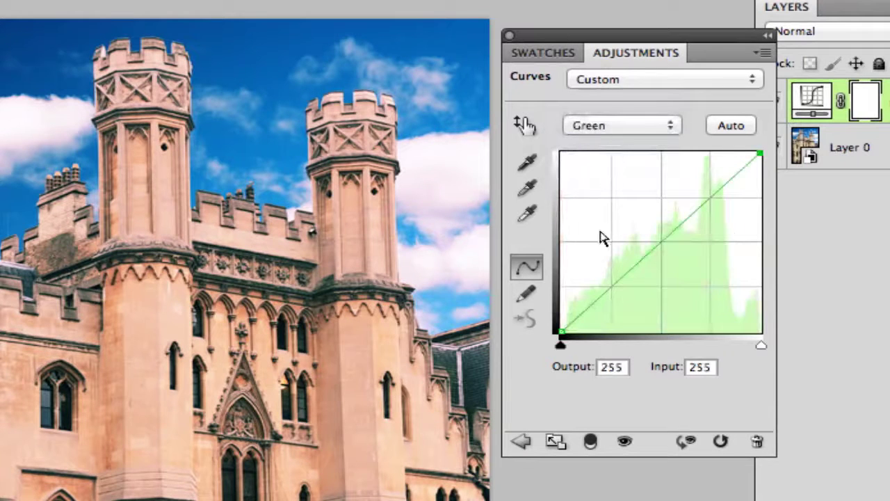
pyautogui.click(703, 201)
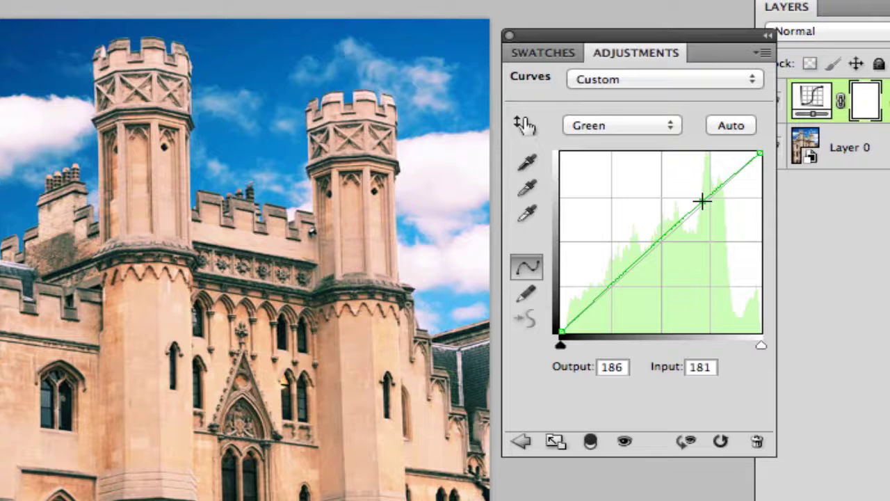
pyautogui.moveTo(702, 201); pyautogui.dragTo(691, 189)
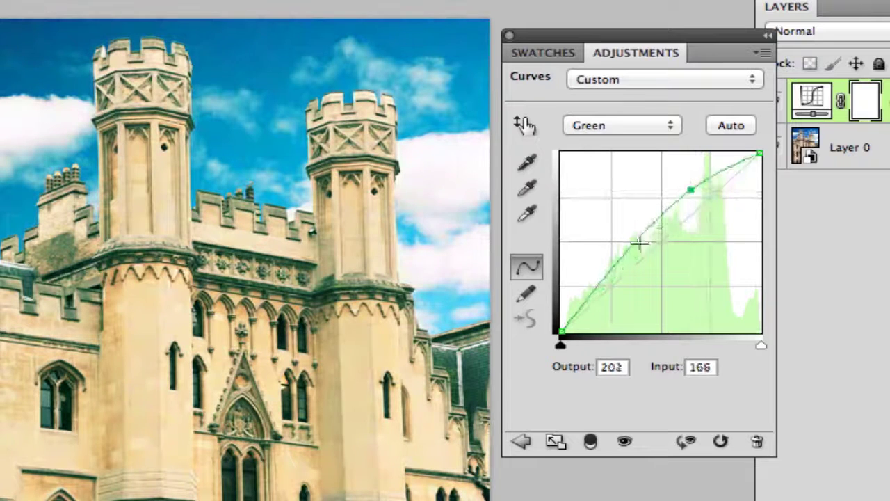
pyautogui.moveTo(598, 278); pyautogui.dragTo(618, 298)
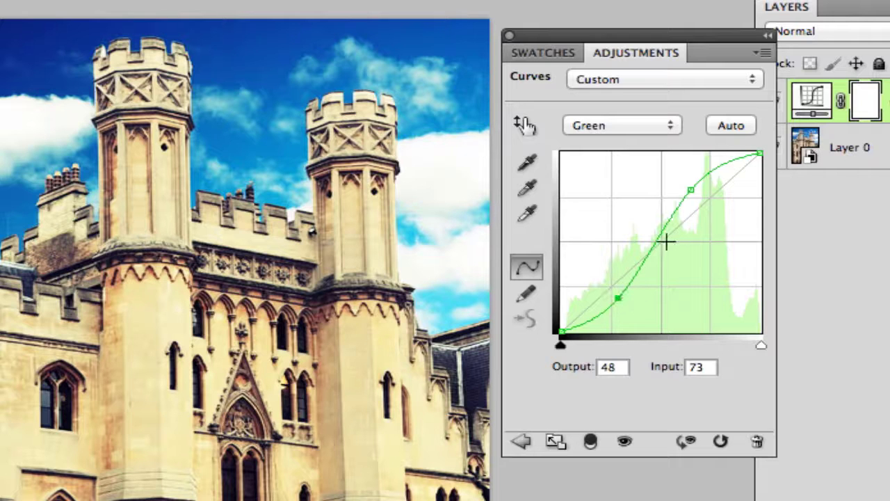
# - Give the Blue channel an inverted curve, cutting blue highlights and lifting blue shadows
pyautogui.click(602, 128)
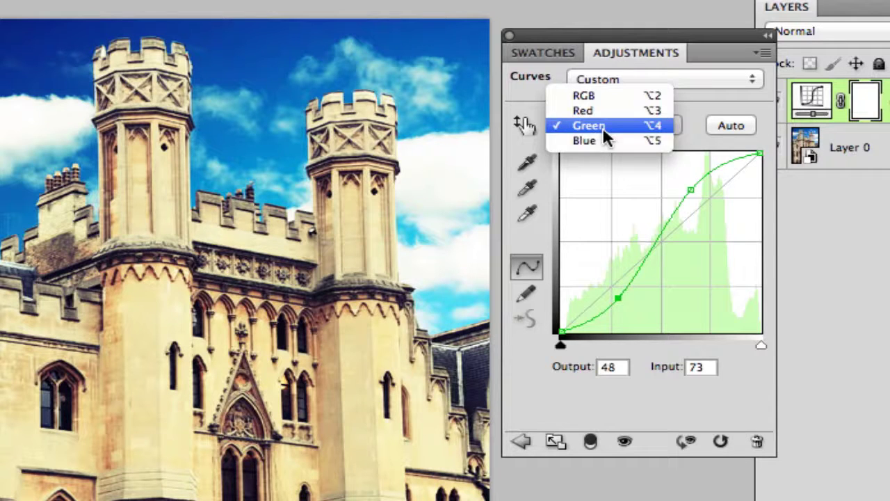
pyautogui.click(594, 139)
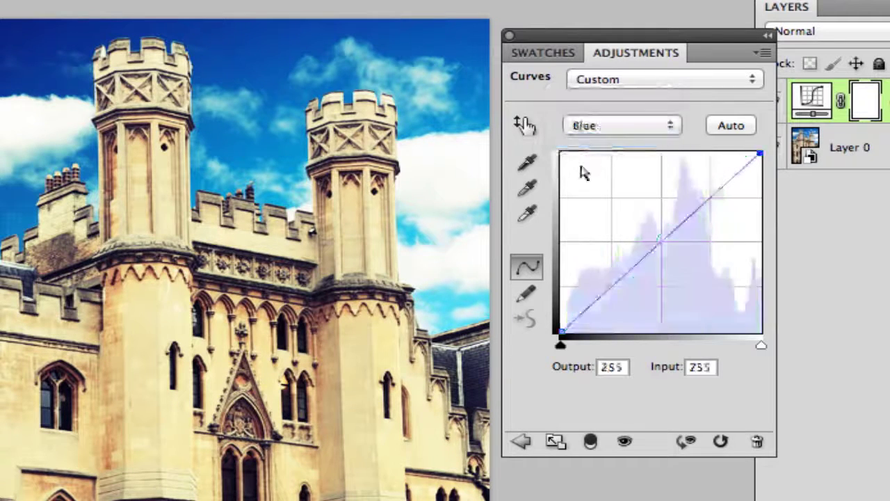
pyautogui.click(710, 196)
pyautogui.moveTo(709, 196); pyautogui.dragTo(717, 209)
pyautogui.moveTo(614, 299); pyautogui.dragTo(595, 279)
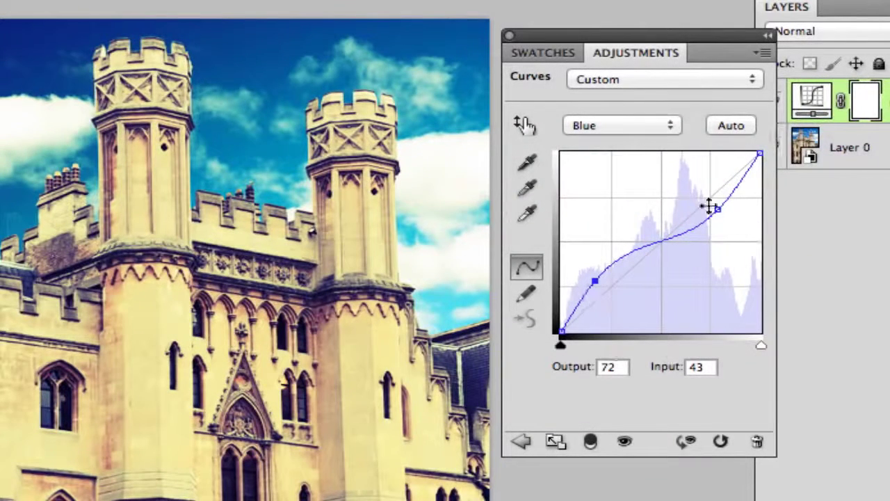
# - Add a Brightness/Contrast layer above Curves 1 with Contrast 30 and Brightness -10
pyautogui.click(509, 35)
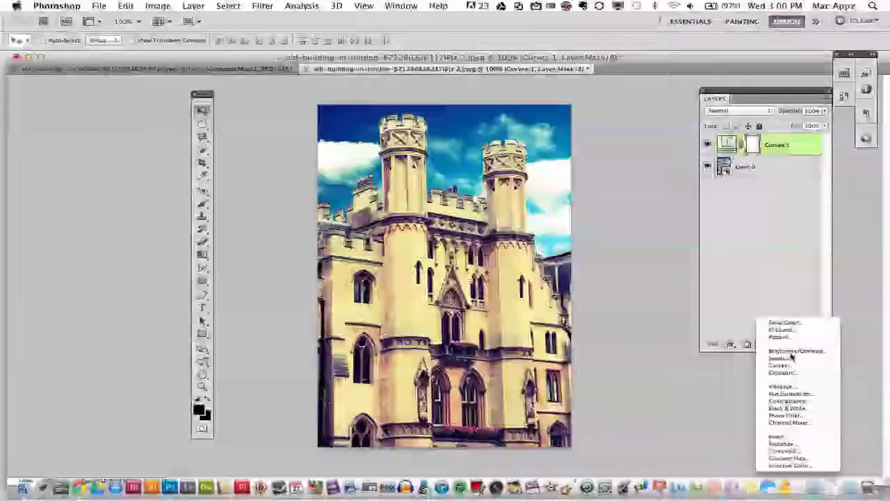
pyautogui.click(775, 352)
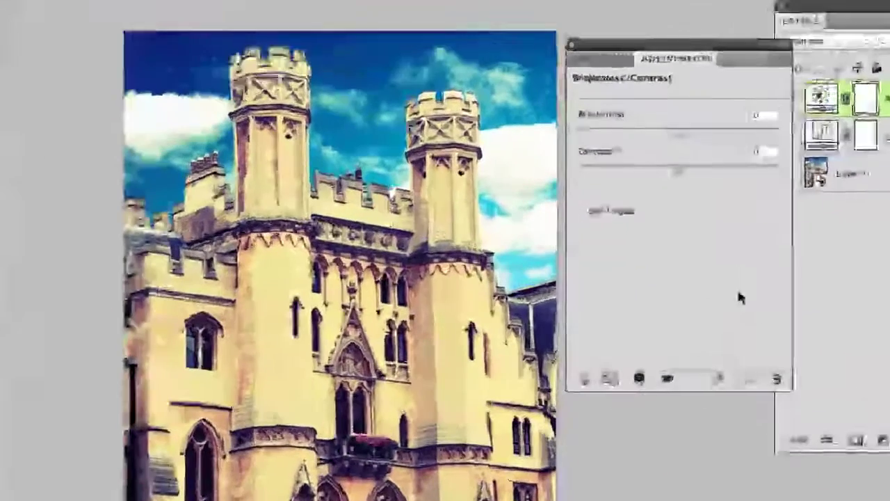
pyautogui.click(645, 187)
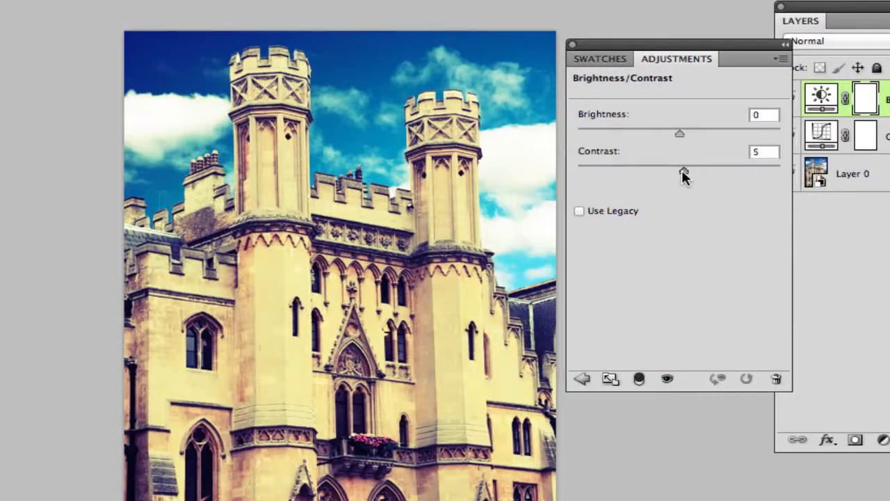
pyautogui.moveTo(682, 171); pyautogui.dragTo(707, 168)
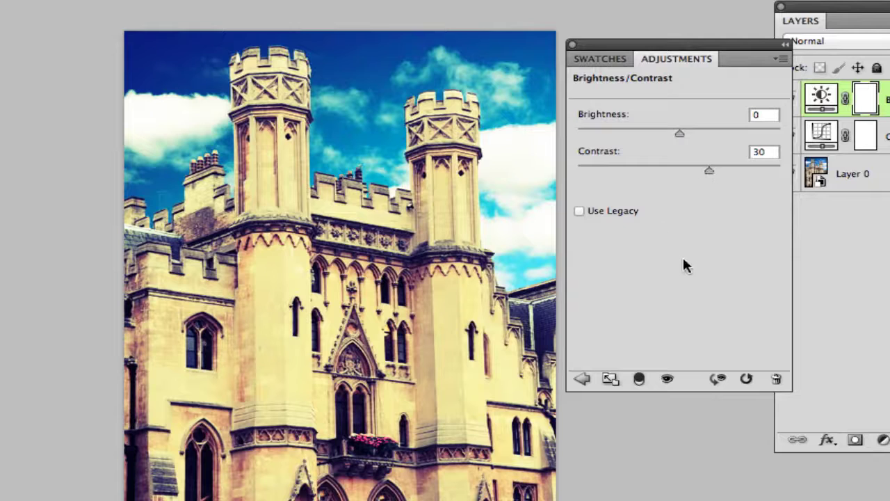
pyautogui.moveTo(684, 139); pyautogui.dragTo(678, 134)
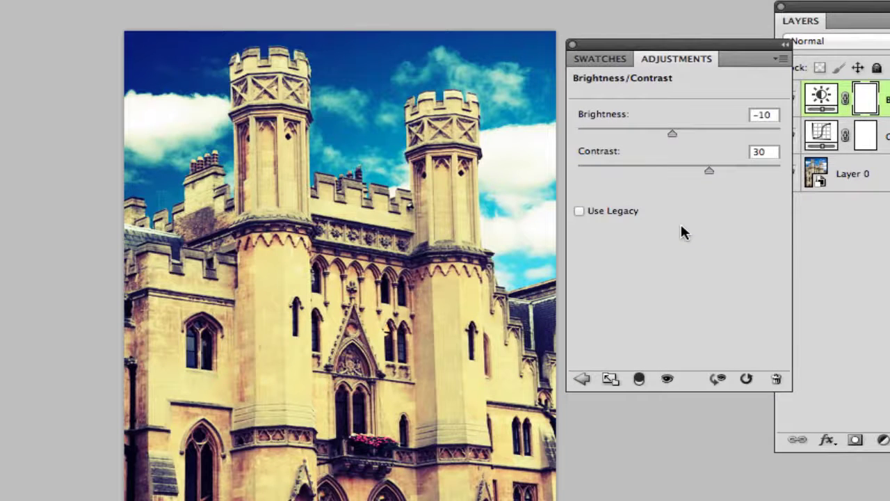
pyautogui.click(572, 45)
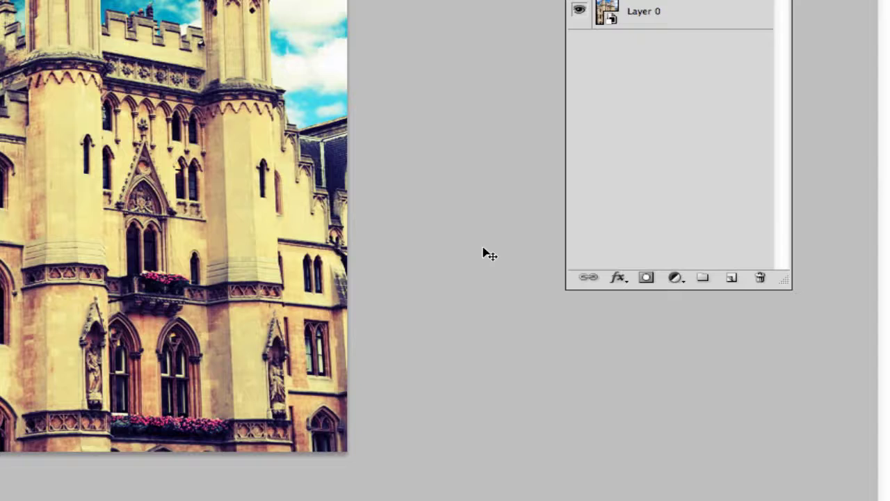
# - Add a Gradient Map adjustment layer and browse its gradient presets
pyautogui.click(675, 278)
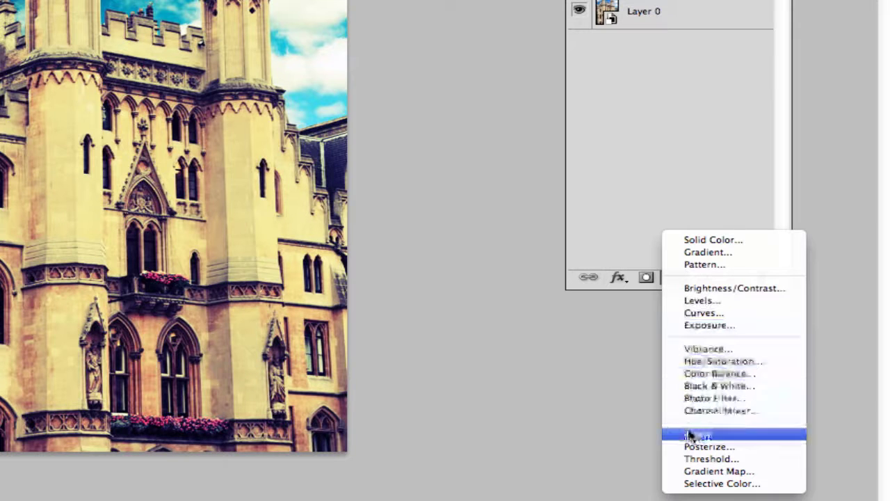
pyautogui.click(714, 472)
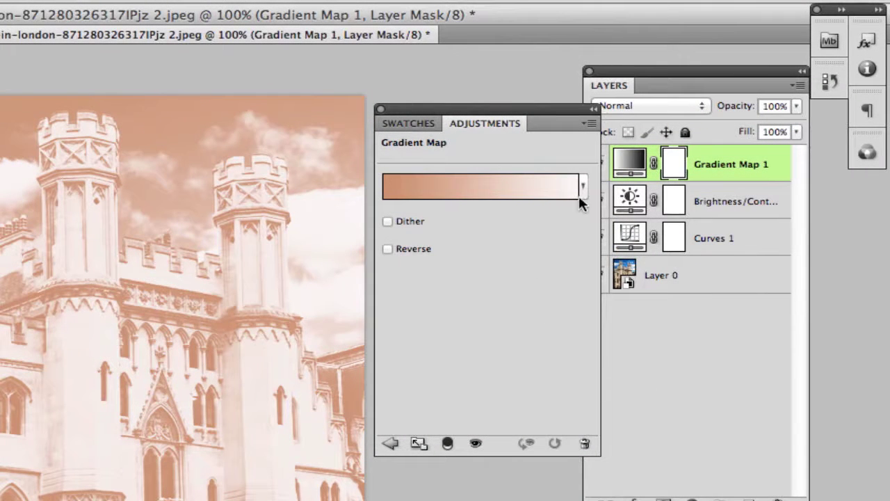
pyautogui.click(580, 189)
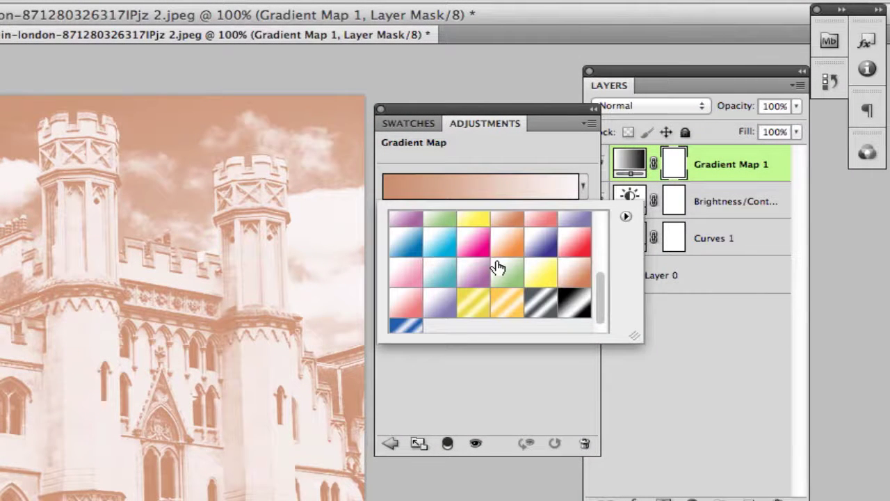
pyautogui.scroll(-1, 498, 267)
pyautogui.scroll(3, 498, 267)
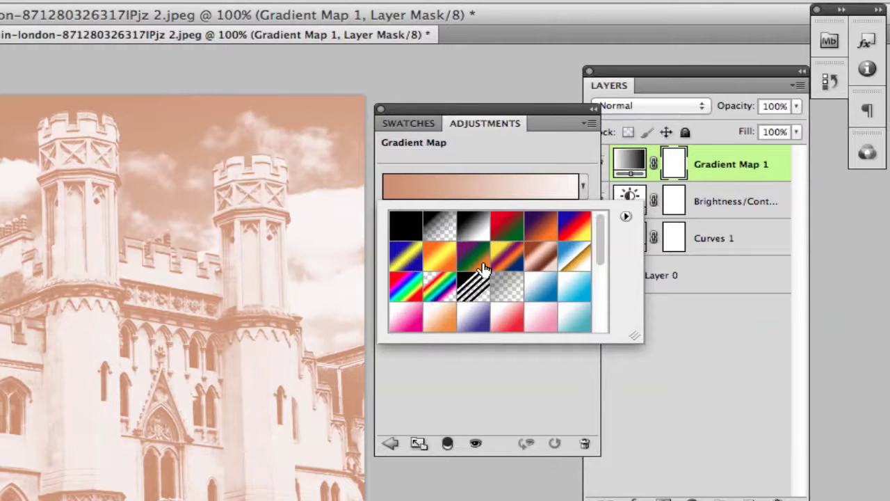
# - Append the Metals gradient set and apply the Light Brown gradient to the map
pyautogui.click(626, 216)
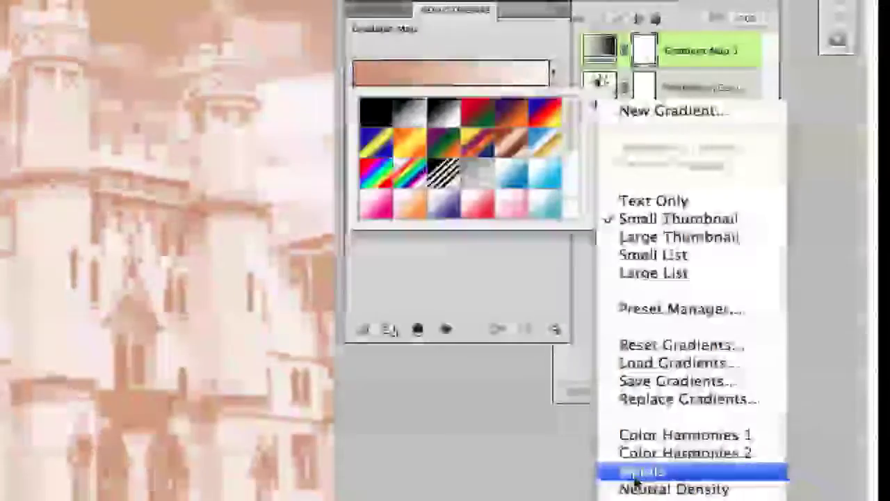
pyautogui.click(637, 473)
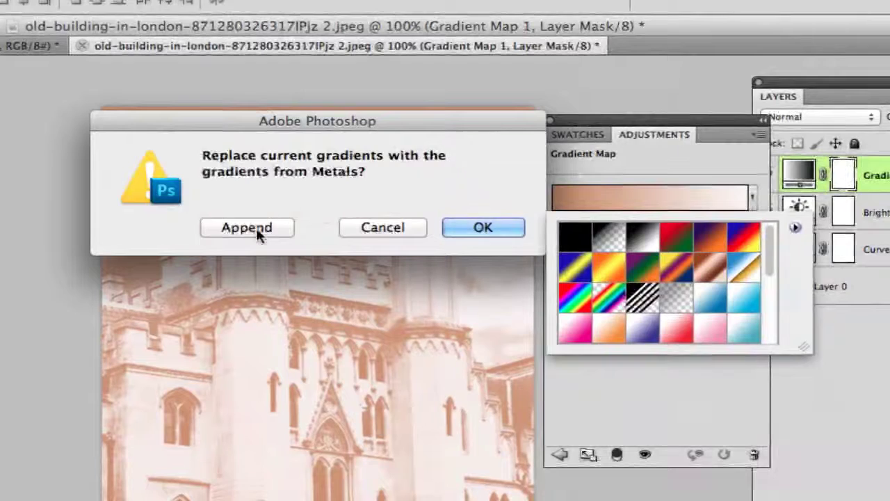
pyautogui.click(247, 228)
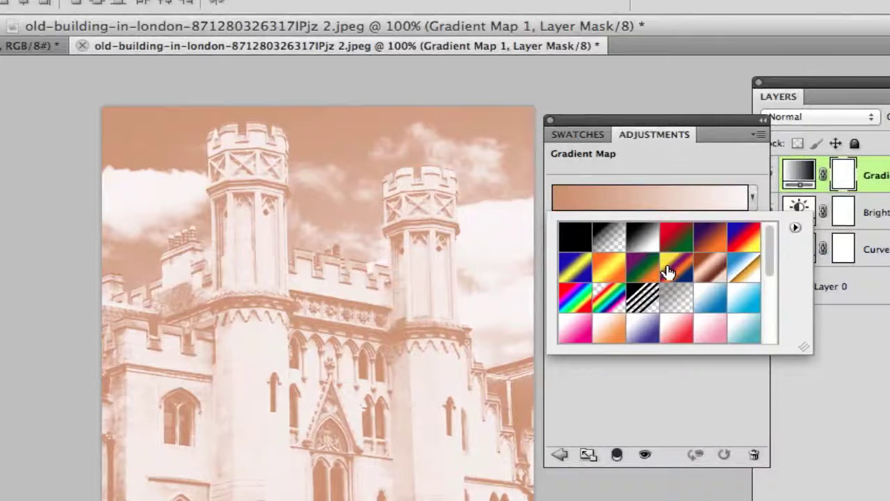
pyautogui.scroll(-8, 668, 272)
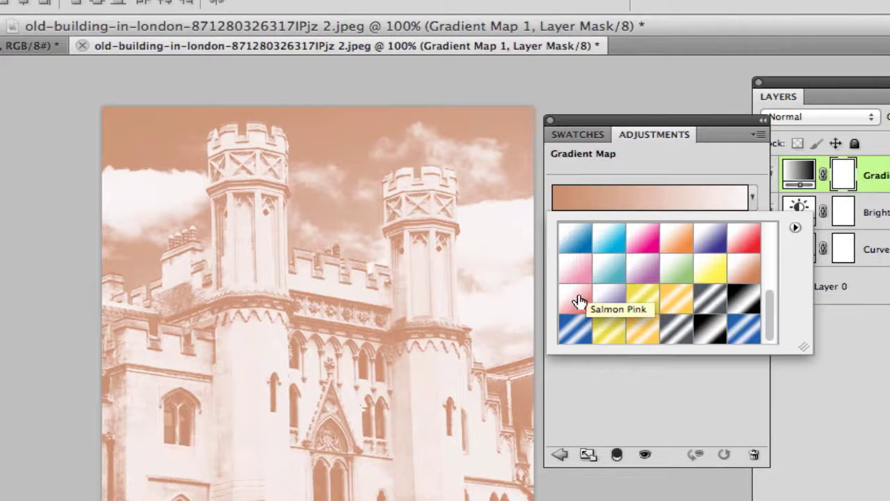
pyautogui.click(748, 275)
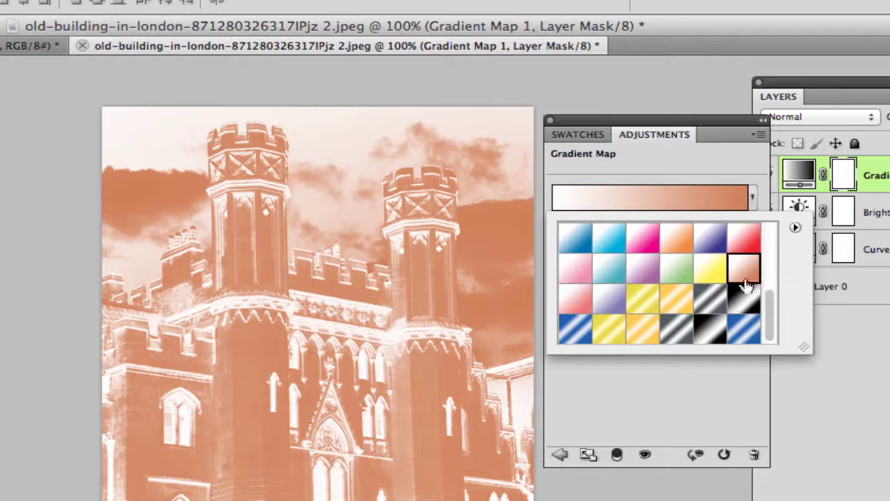
pyautogui.click(556, 120)
pyautogui.click(550, 120)
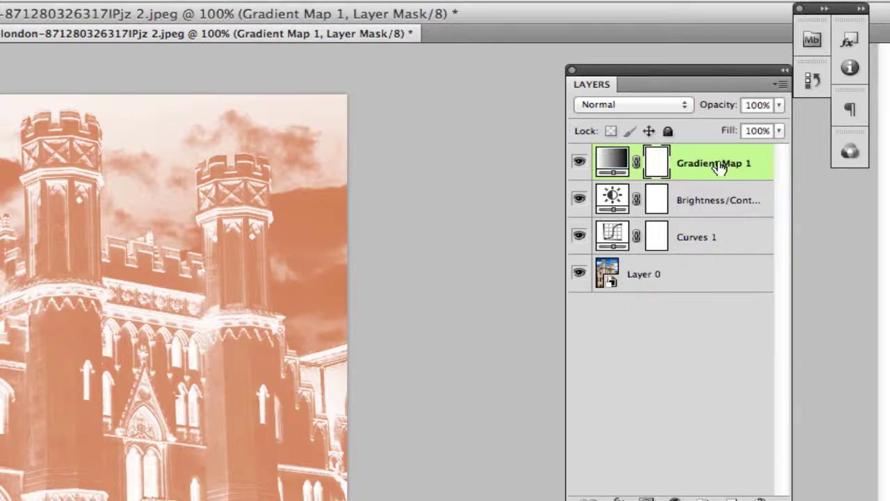
# - Set Gradient Map 1 to Soft Light blend mode at 29% opacity
pyautogui.click(626, 105)
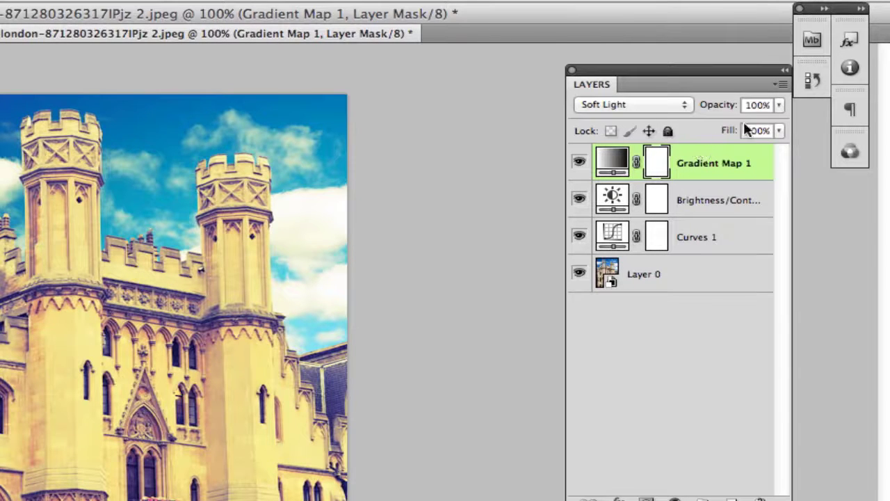
pyautogui.click(779, 105)
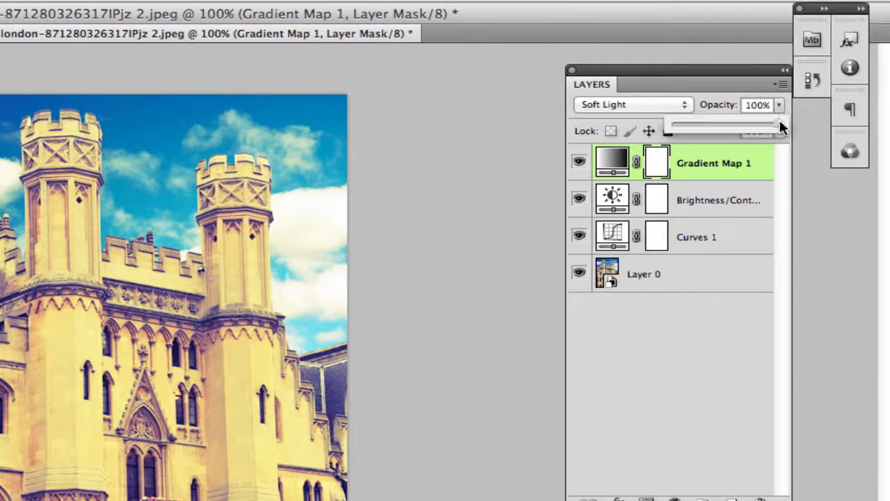
pyautogui.moveTo(779, 117); pyautogui.dragTo(705, 131)
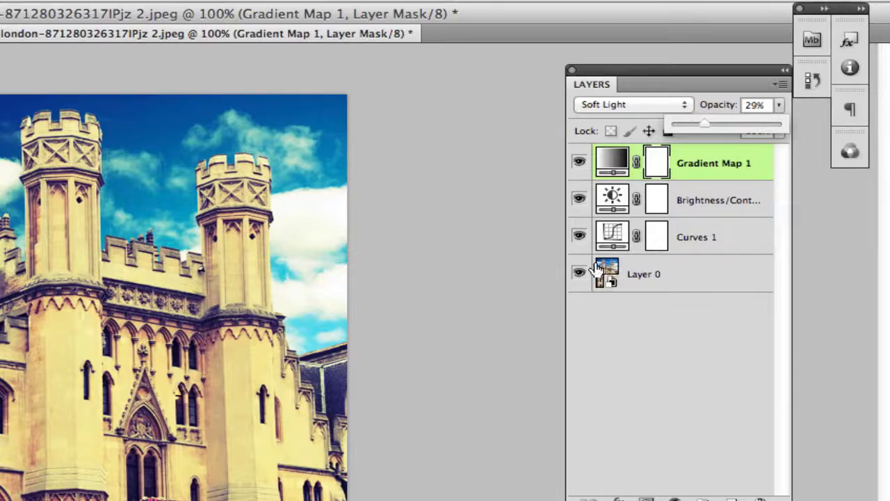
pyautogui.click(454, 273)
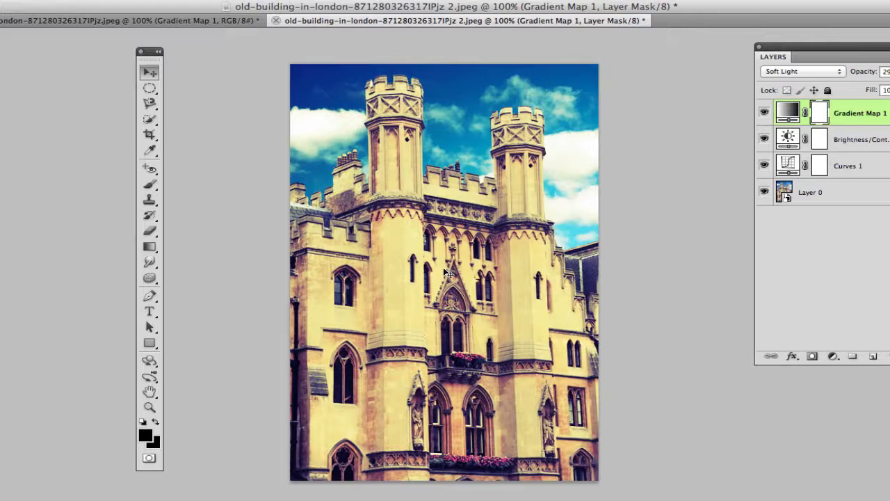
pyautogui.click(764, 113)
pyautogui.click(765, 139)
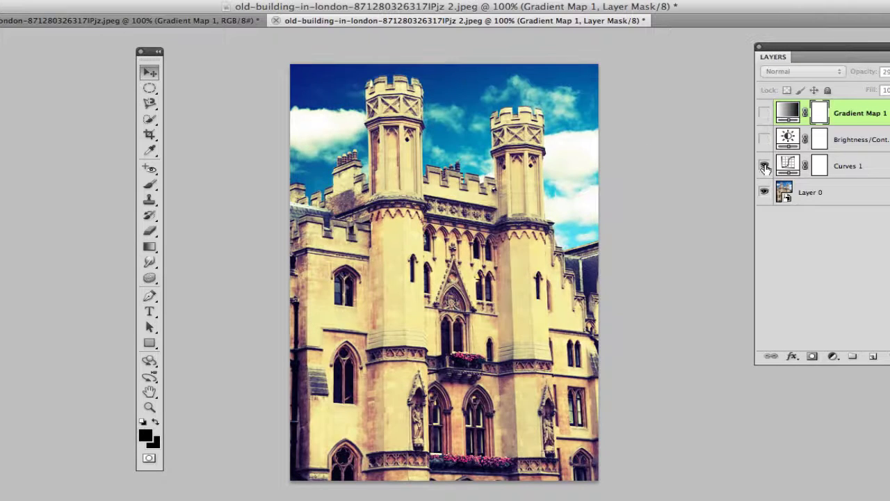
pyautogui.click(765, 166)
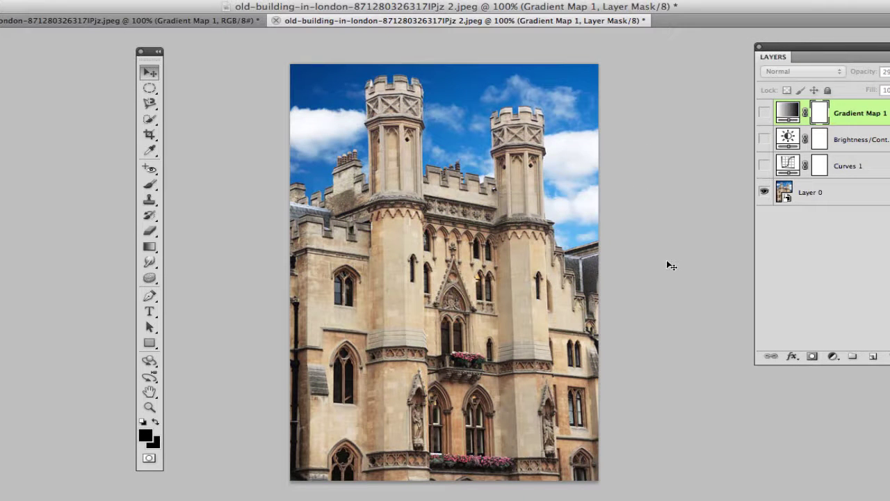
pyautogui.click(764, 165)
pyautogui.click(764, 139)
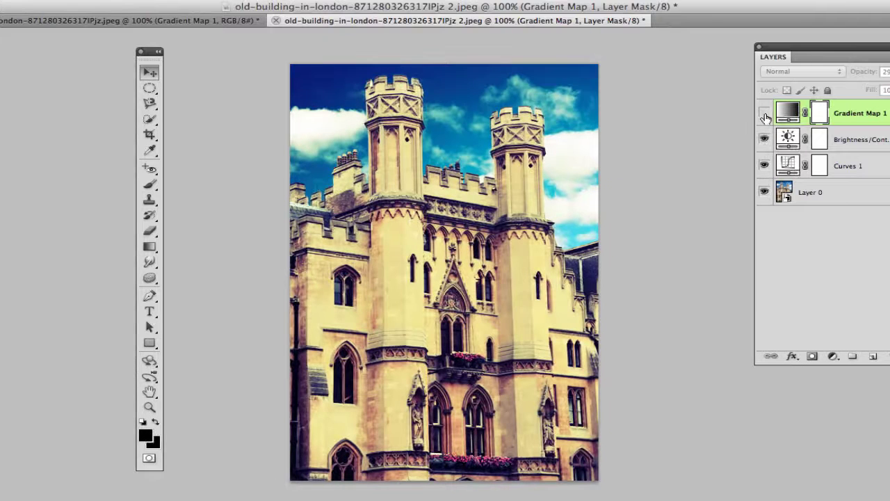
pyautogui.click(764, 113)
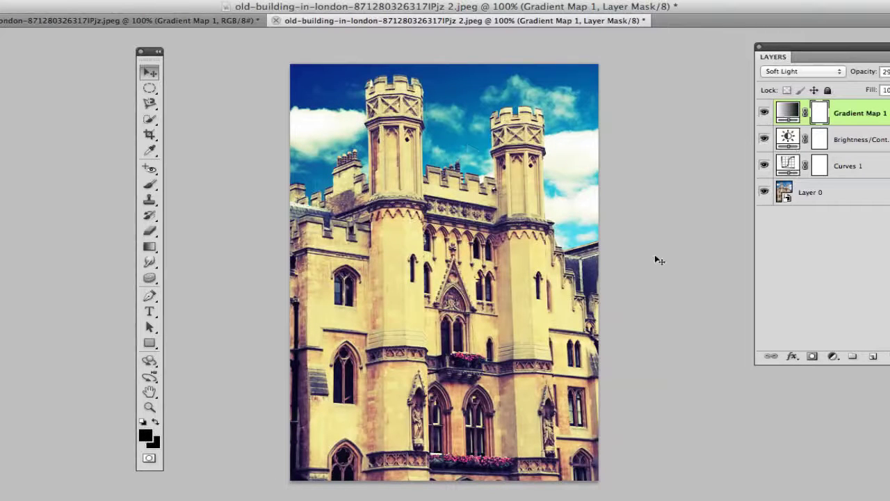